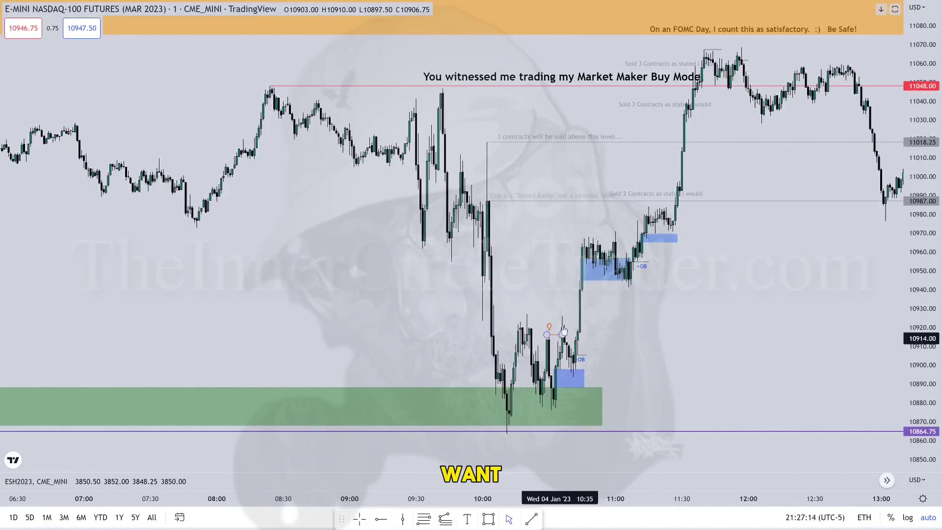
Step: Deselect the blue order block and enlarge the ESH2023 pane, shrinking NQ to a thin strip
{"action": "left_click", "coordinate": [642, 343]}
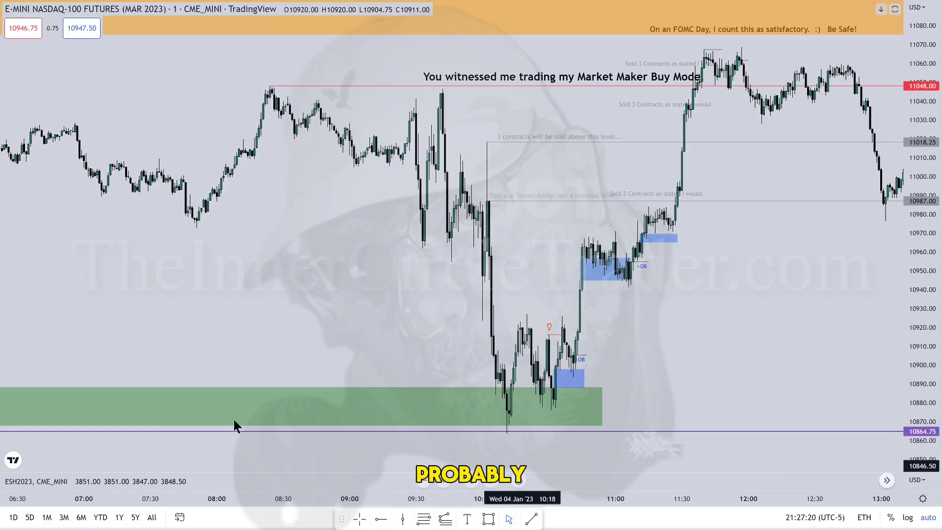
{"action": "mouse_move", "coordinate": [120, 482]}
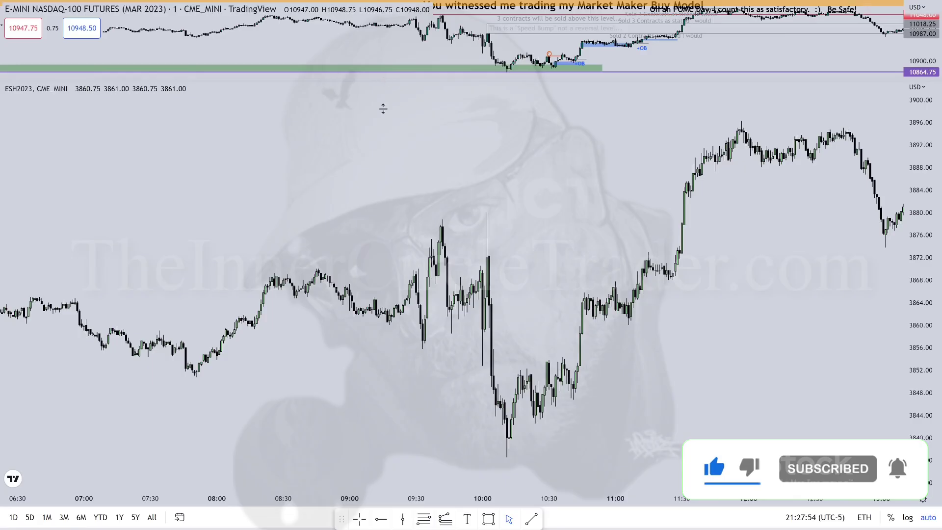
Step: Lower the pane divider to mid-screen so the NQ and ESH2023 panes have similar heights
{"action": "left_click_drag", "start_coordinate": [383, 108], "coordinate": [379, 269]}
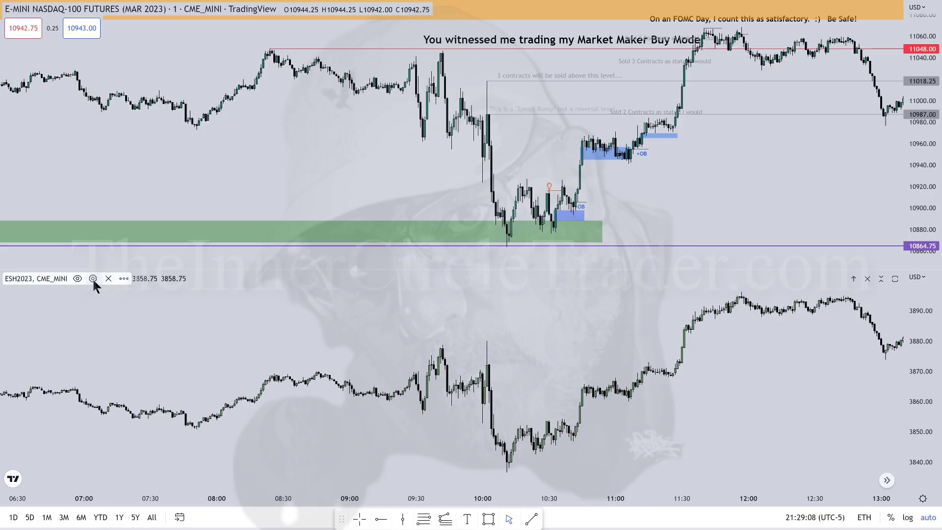
{"action": "left_click", "coordinate": [93, 279]}
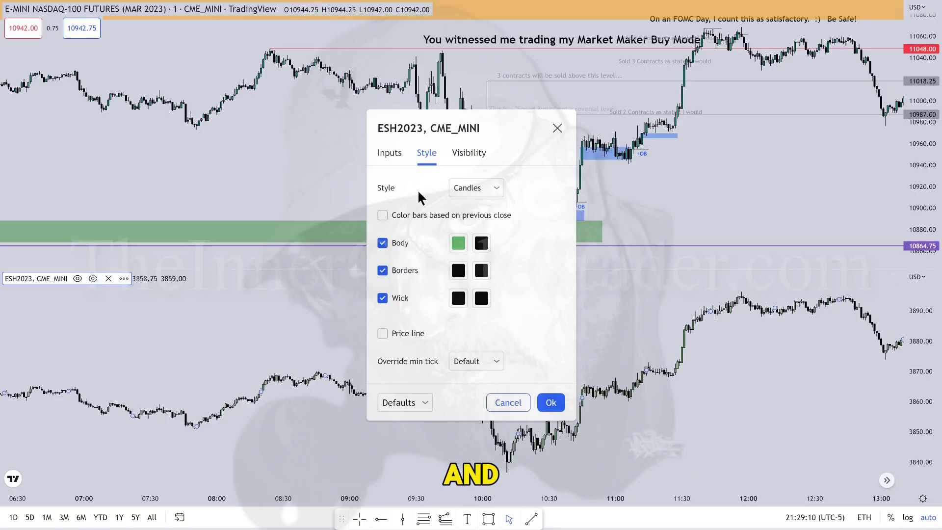
{"action": "left_click", "coordinate": [389, 152]}
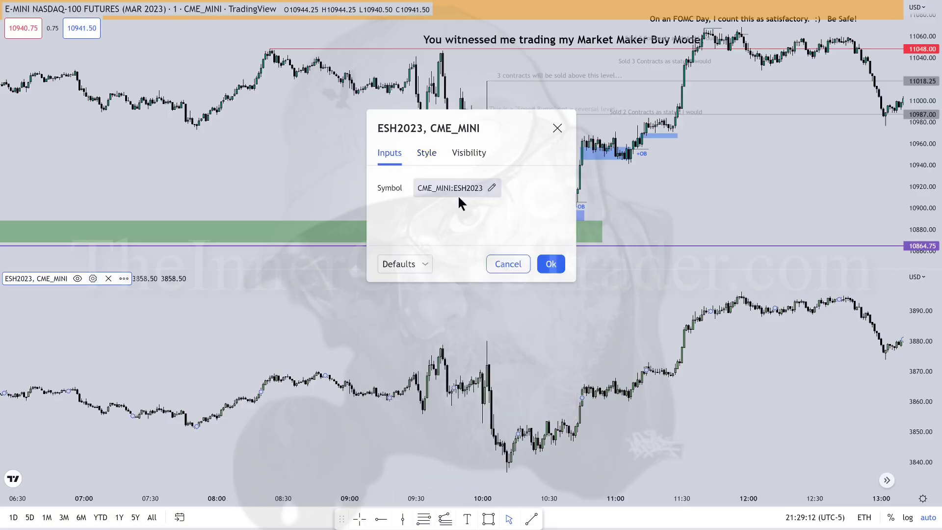
{"action": "left_click", "coordinate": [427, 154]}
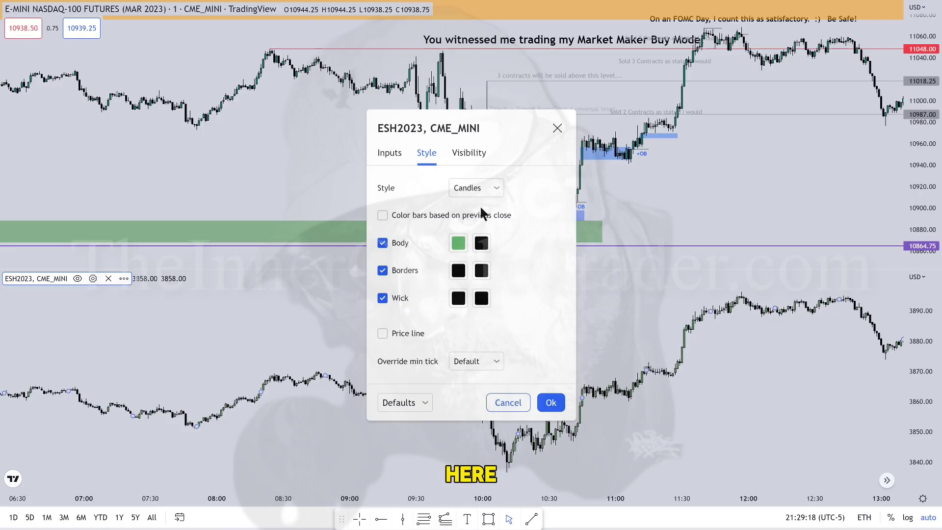
{"action": "left_click", "coordinate": [479, 191]}
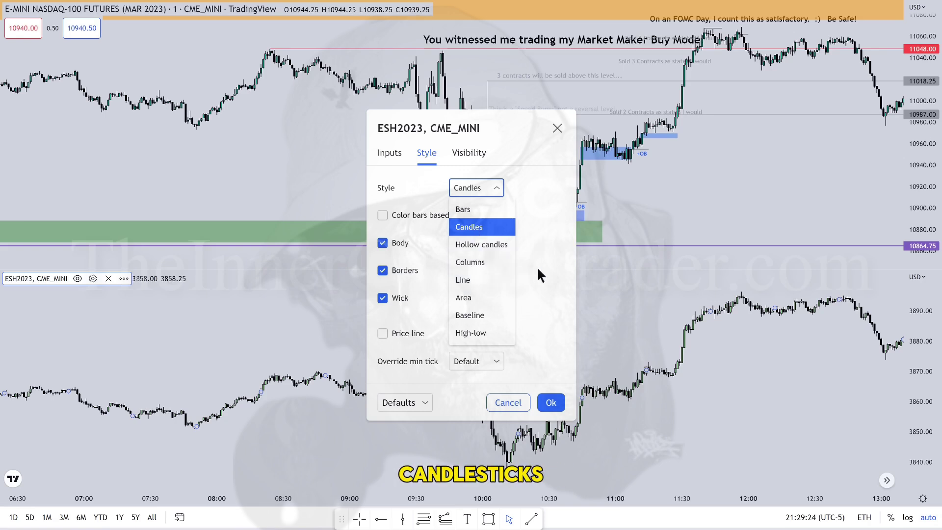
{"action": "left_click", "coordinate": [591, 292]}
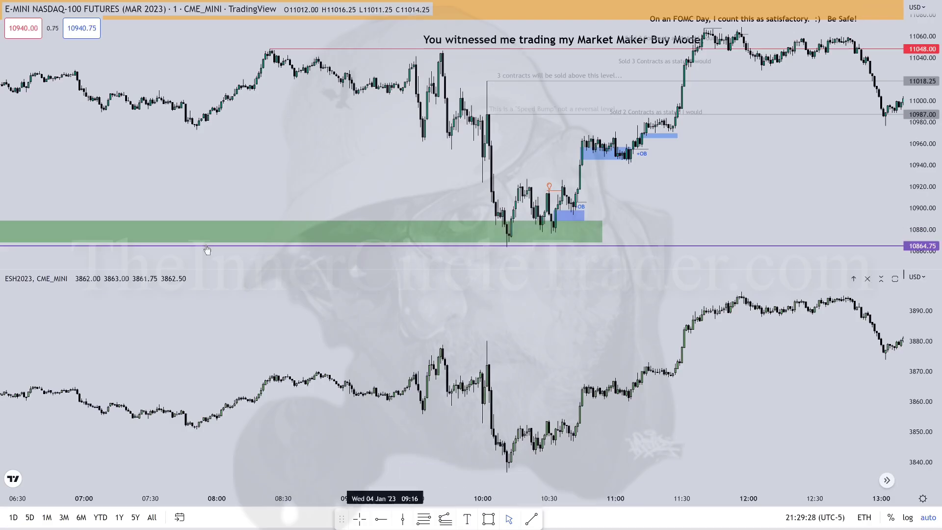
Step: Place a vertical line across both the NQ and ES panes near 10:09
{"action": "left_click", "coordinate": [404, 518]}
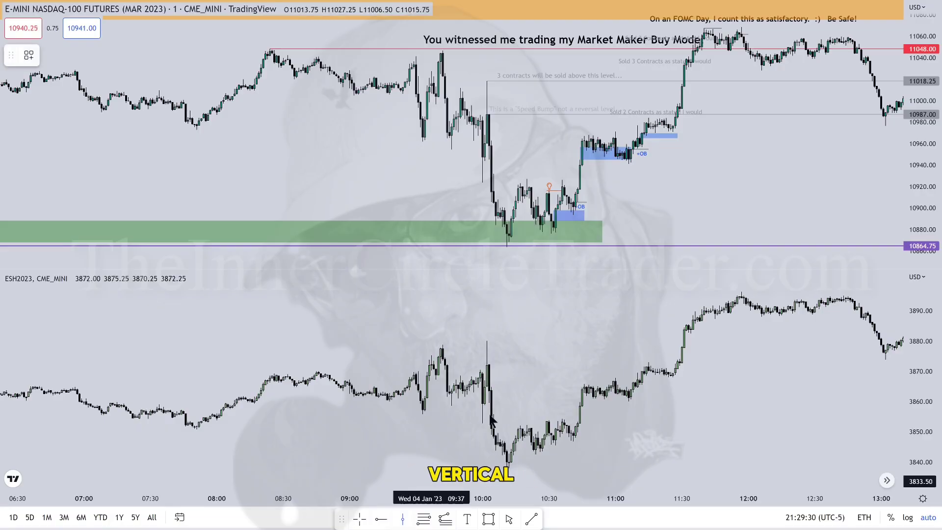
{"action": "left_click", "coordinate": [507, 341]}
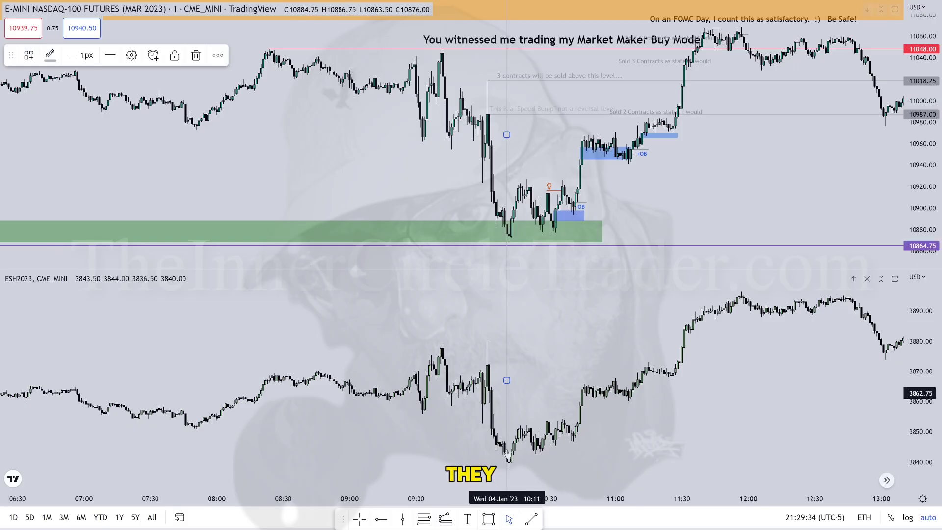
{"action": "left_click_drag", "start_coordinate": [507, 381], "coordinate": [505, 379]}
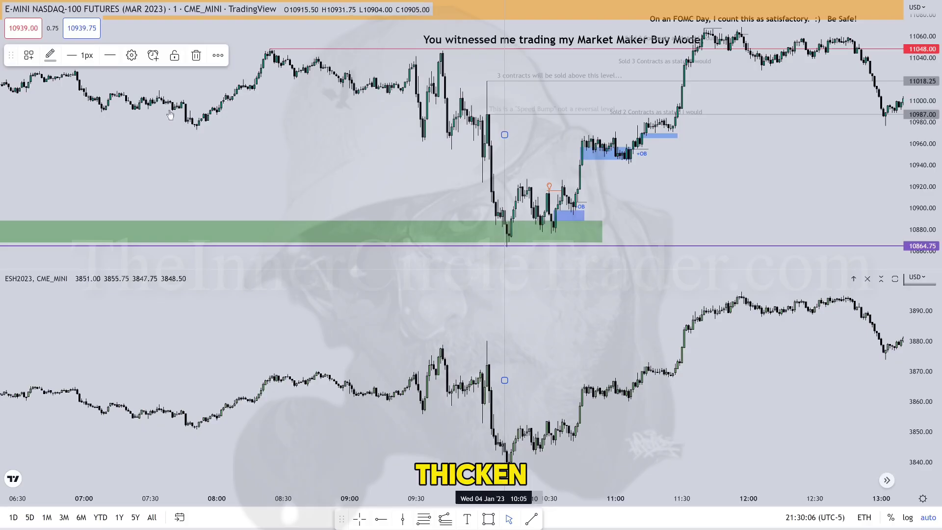
Step: Style the vertical line red with a 2px thickness
{"action": "left_click", "coordinate": [78, 57]}
{"action": "left_click", "coordinate": [90, 97]}
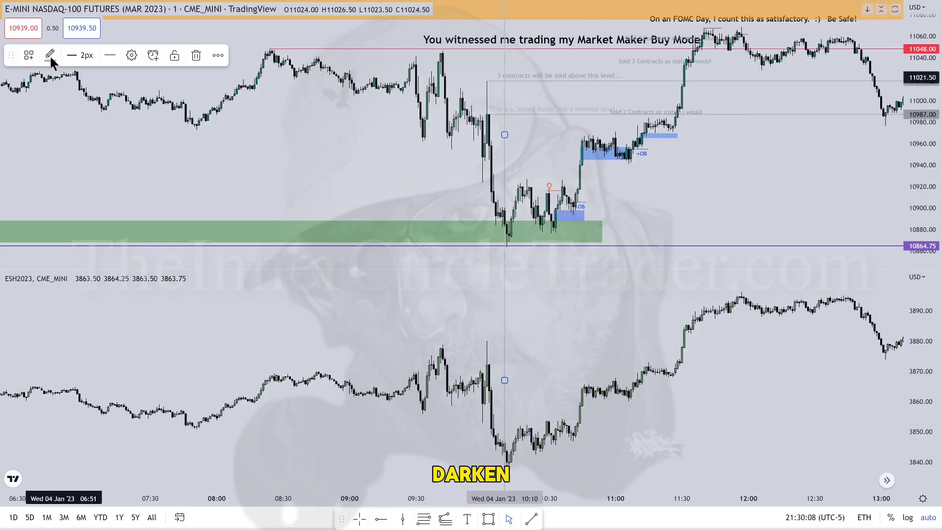
{"action": "left_click", "coordinate": [50, 55]}
{"action": "left_click", "coordinate": [54, 147]}
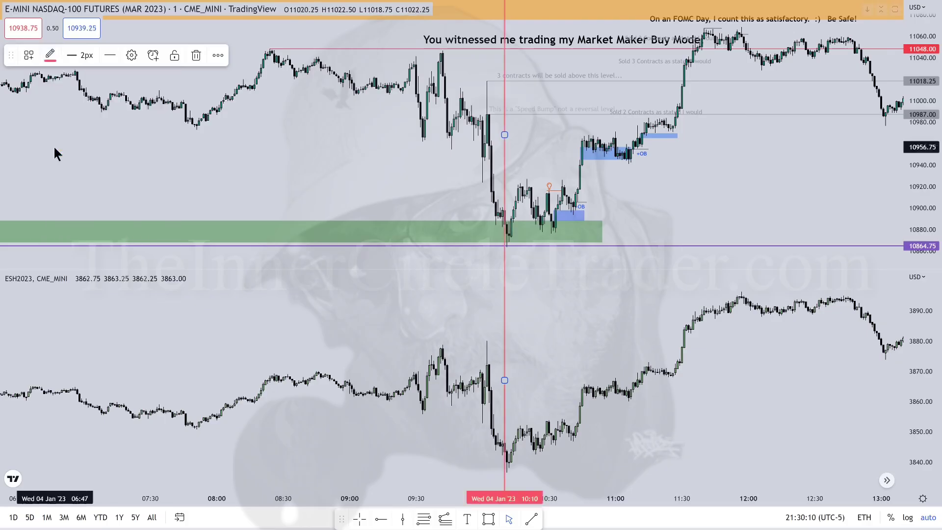
{"action": "left_click", "coordinate": [414, 184]}
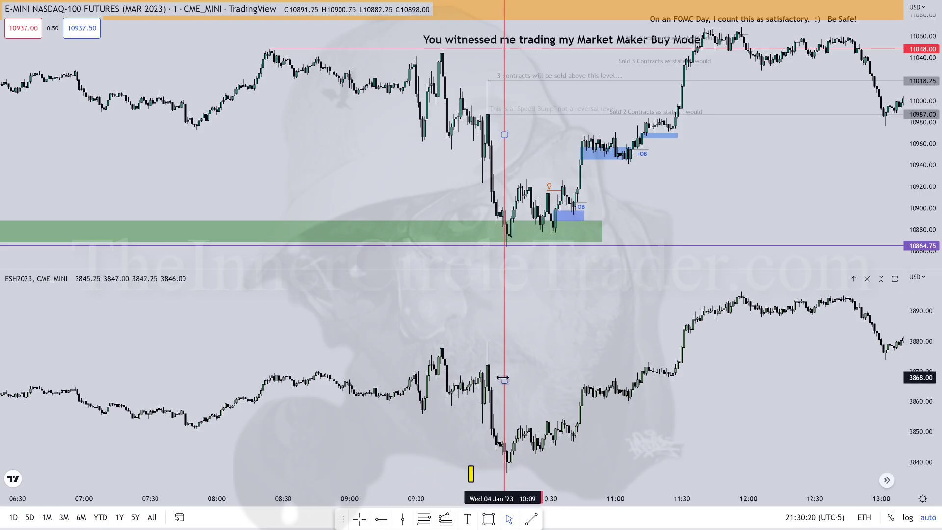
Step: Shift the red vertical line later in steps, from 10:13 past about 10:21
{"action": "left_click_drag", "start_coordinate": [503, 379], "coordinate": [517, 378]}
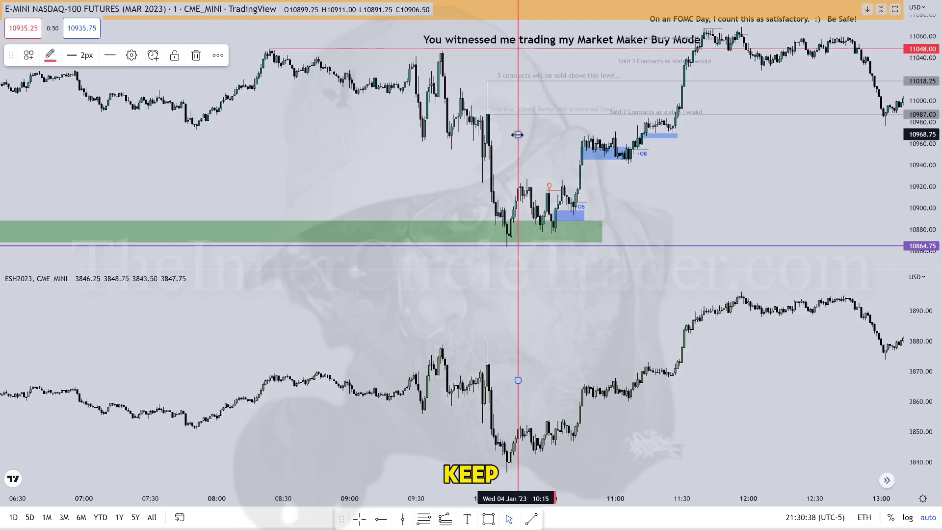
{"action": "left_click_drag", "start_coordinate": [517, 134], "coordinate": [536, 139]}
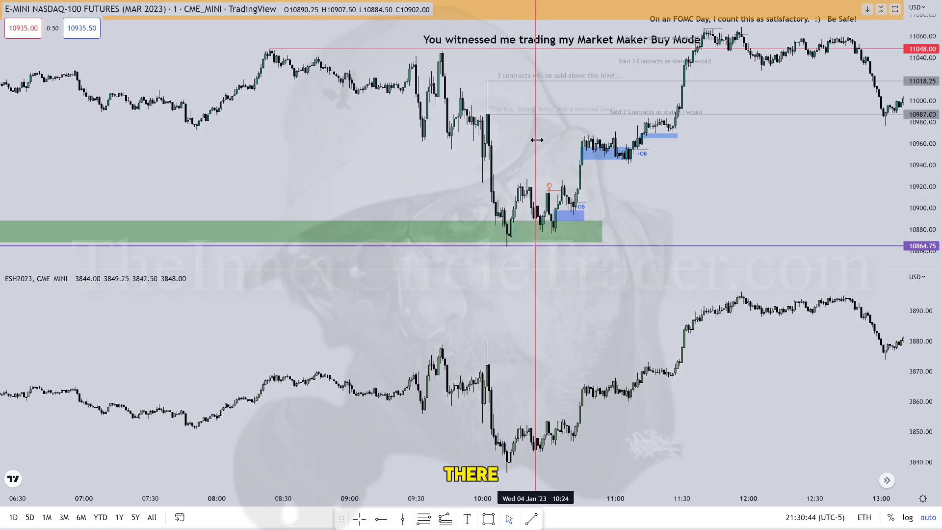
{"action": "left_click_drag", "start_coordinate": [537, 141], "coordinate": [539, 141]}
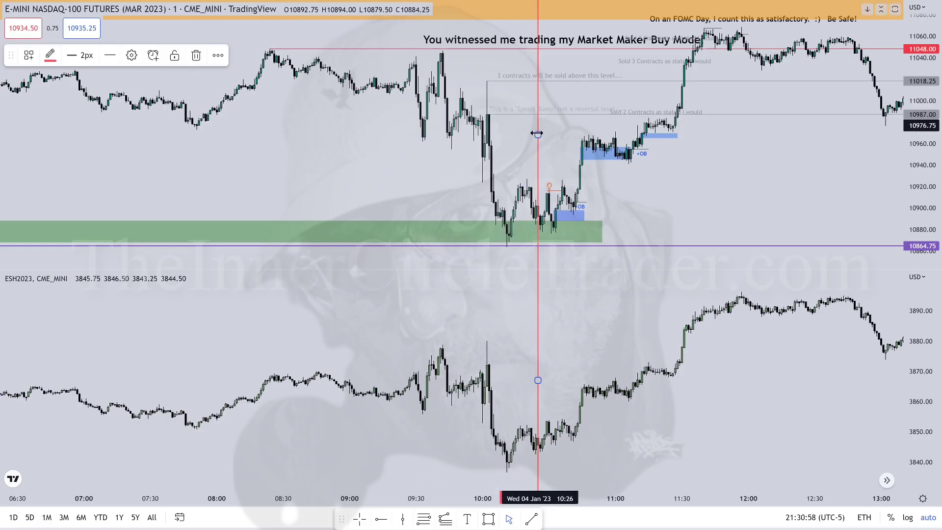
{"action": "left_click_drag", "start_coordinate": [538, 133], "coordinate": [550, 136]}
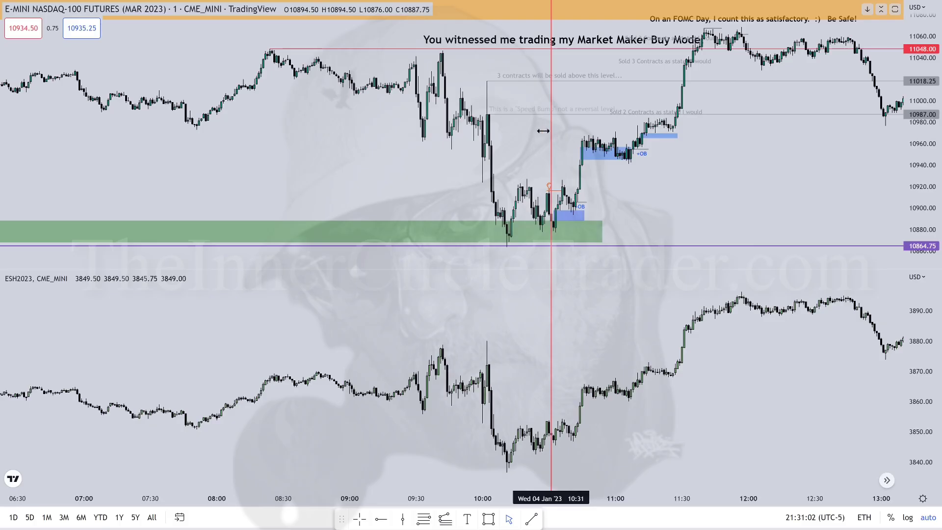
Step: Select and delete the red vertical line at 10:31
{"action": "left_click", "coordinate": [543, 131]}
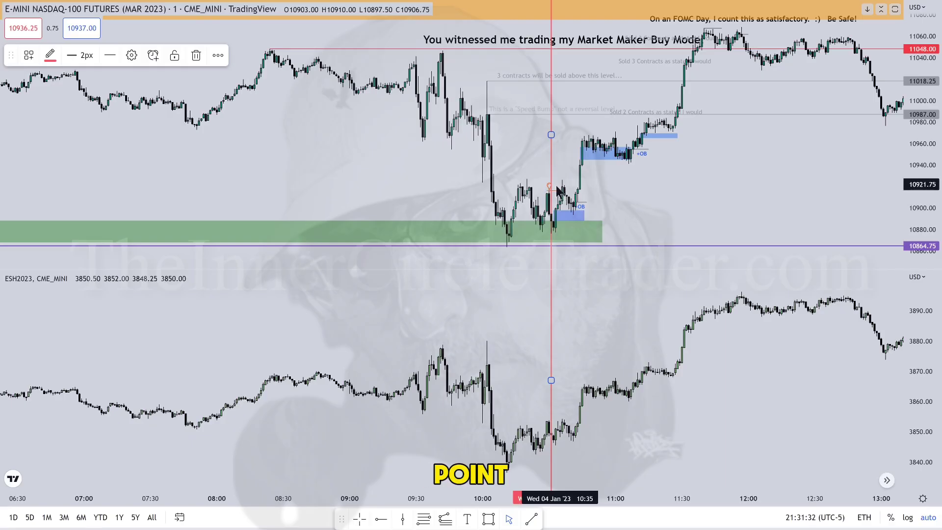
{"action": "left_click", "coordinate": [556, 211]}
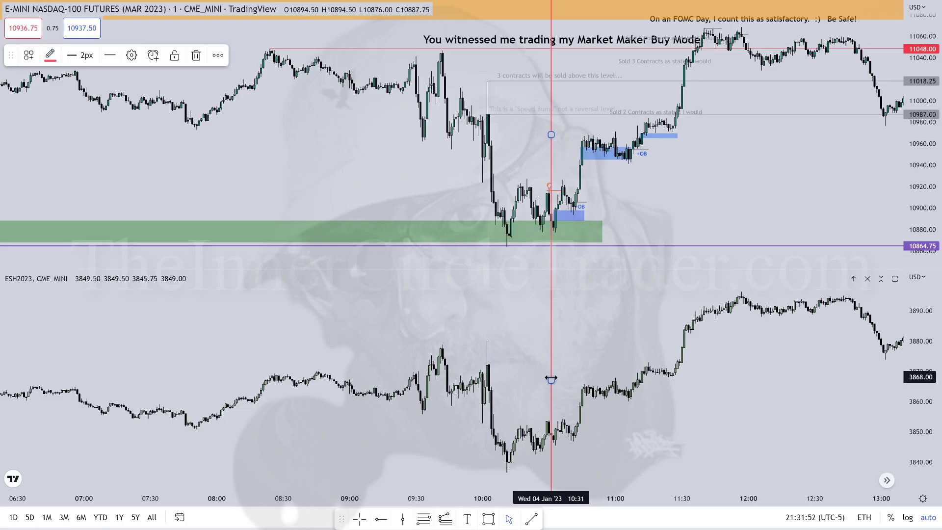
{"action": "key", "text": "Delete"}
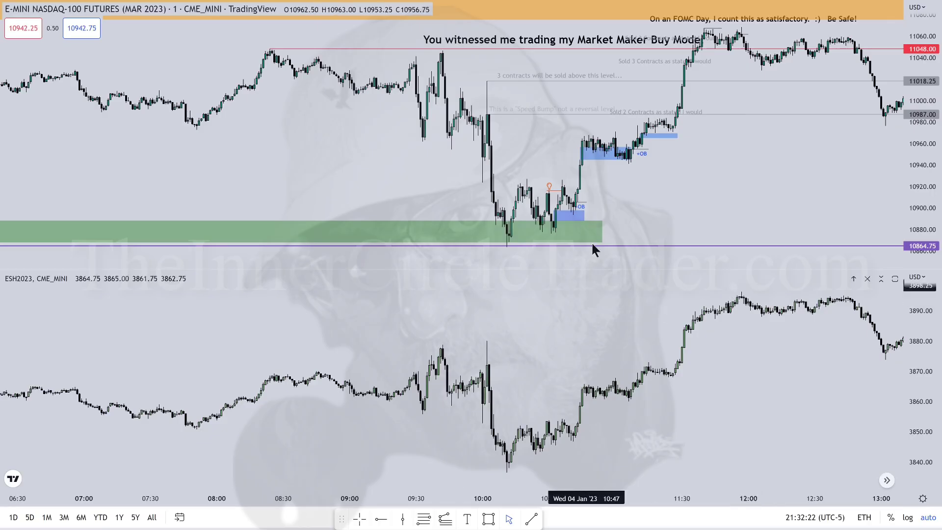
{"action": "left_click", "coordinate": [569, 214]}
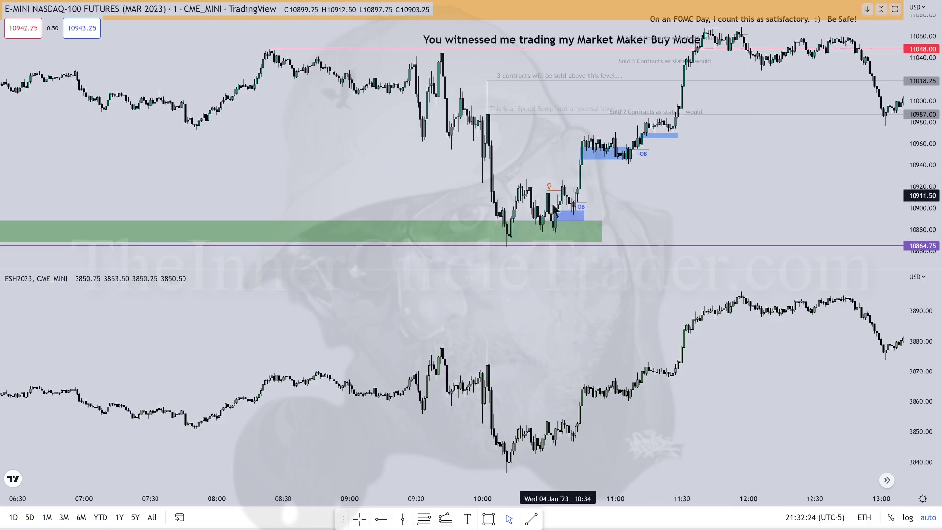
{"action": "left_click", "coordinate": [614, 286]}
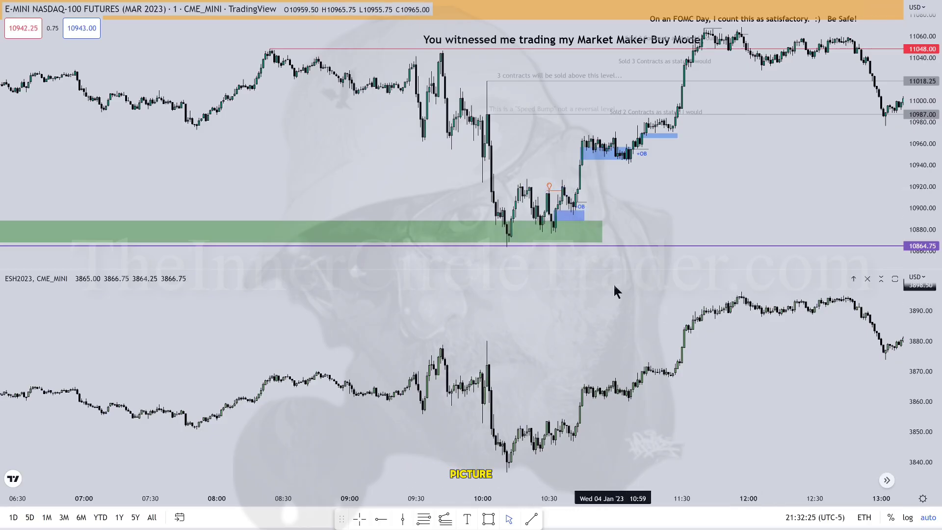
{"action": "left_click", "coordinate": [569, 216]}
{"action": "left_click", "coordinate": [554, 384]}
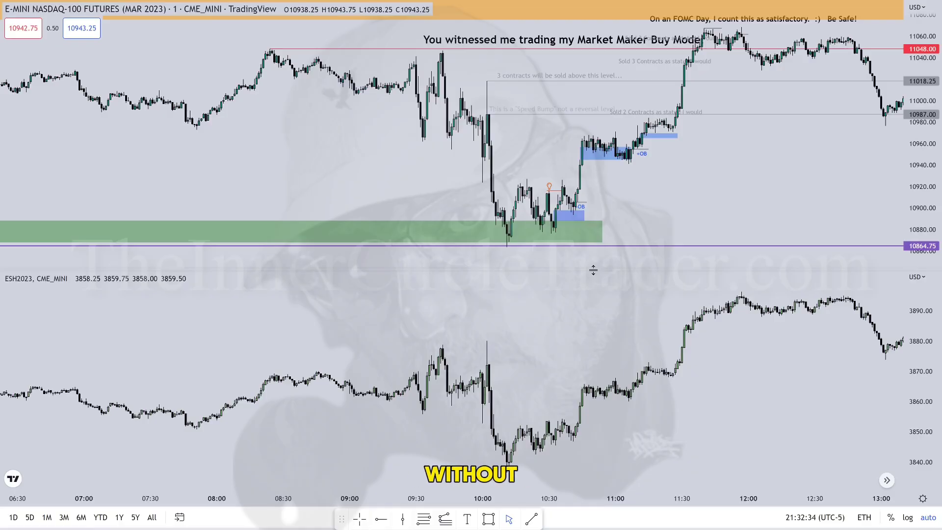
Step: Briefly enlarge the ES pane, then give the NQ chart most of the window height
{"action": "left_click_drag", "start_coordinate": [592, 242], "coordinate": [587, 112]}
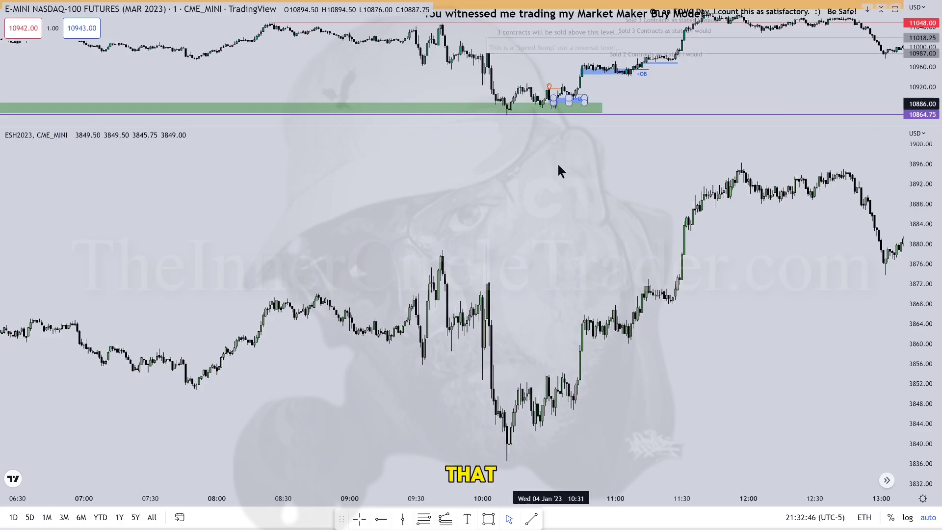
{"action": "left_click_drag", "start_coordinate": [551, 126], "coordinate": [561, 336]}
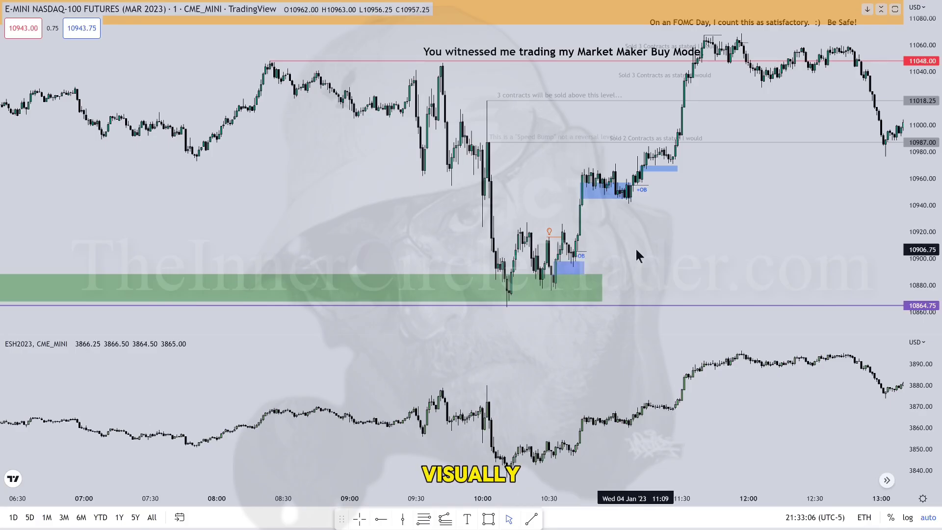
{"action": "left_click", "coordinate": [584, 266]}
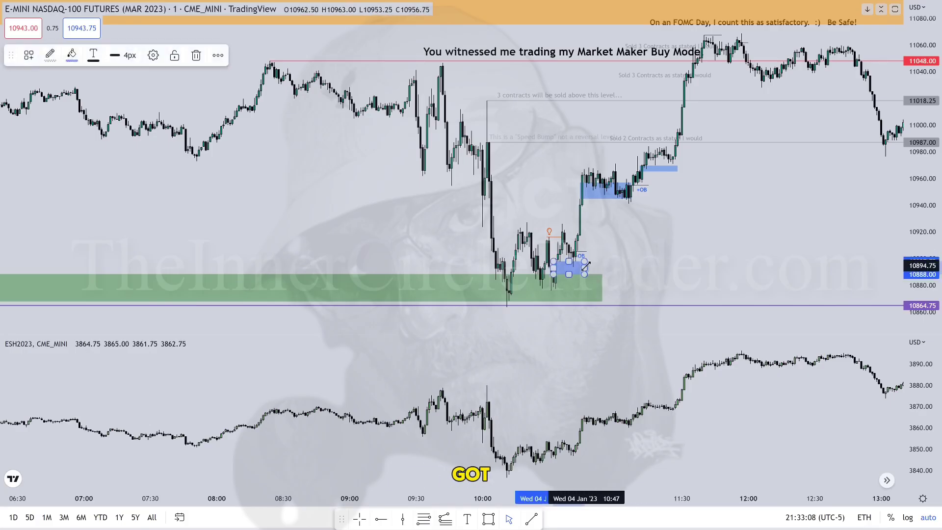
{"action": "key", "text": "Delete"}
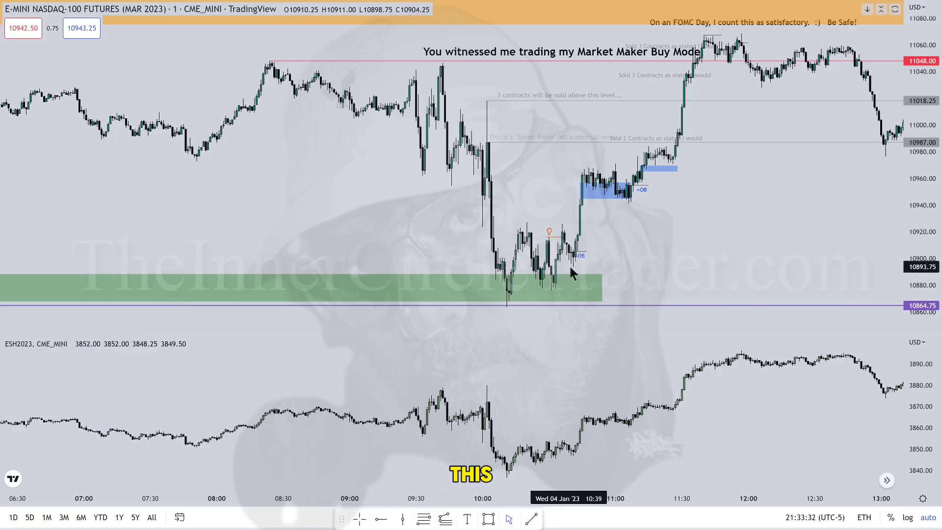
{"action": "key", "text": "ctrl+v"}
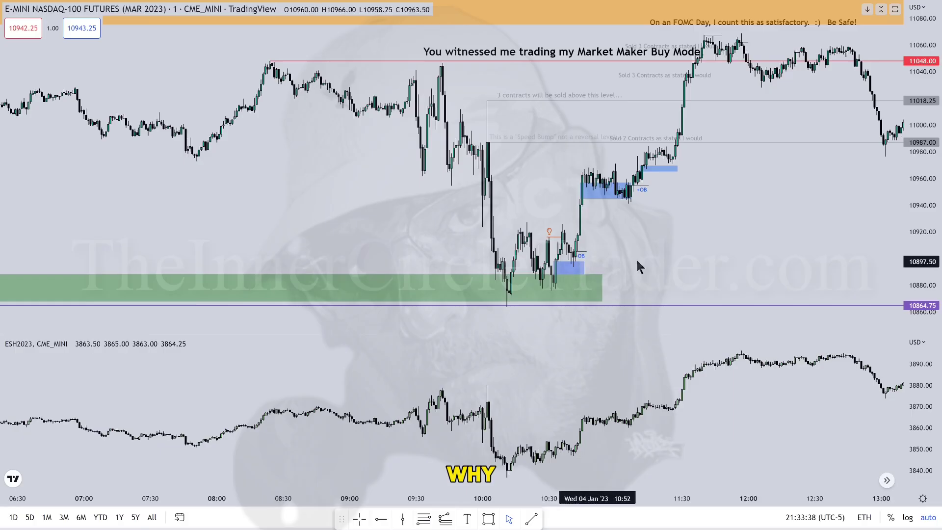
{"action": "left_click", "coordinate": [559, 266]}
{"action": "left_click", "coordinate": [668, 242]}
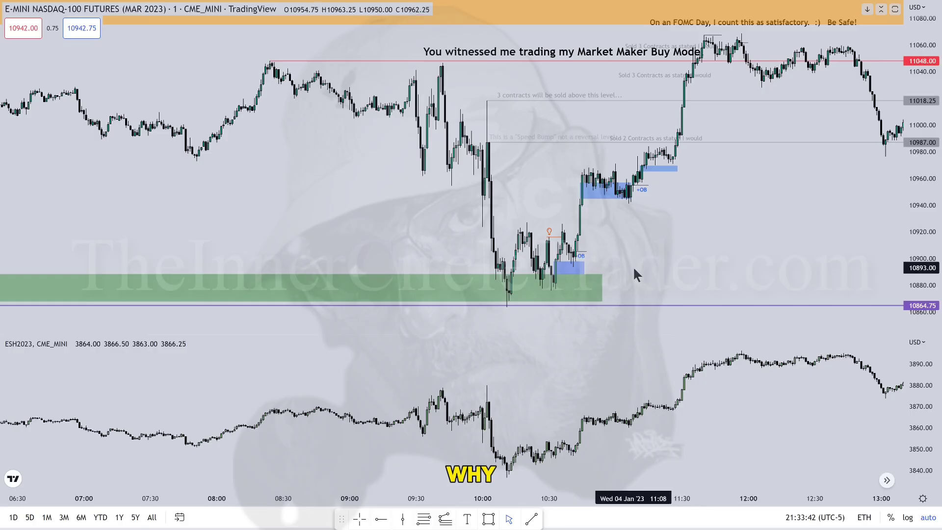
{"action": "left_click", "coordinate": [568, 272]}
{"action": "left_click", "coordinate": [605, 309]}
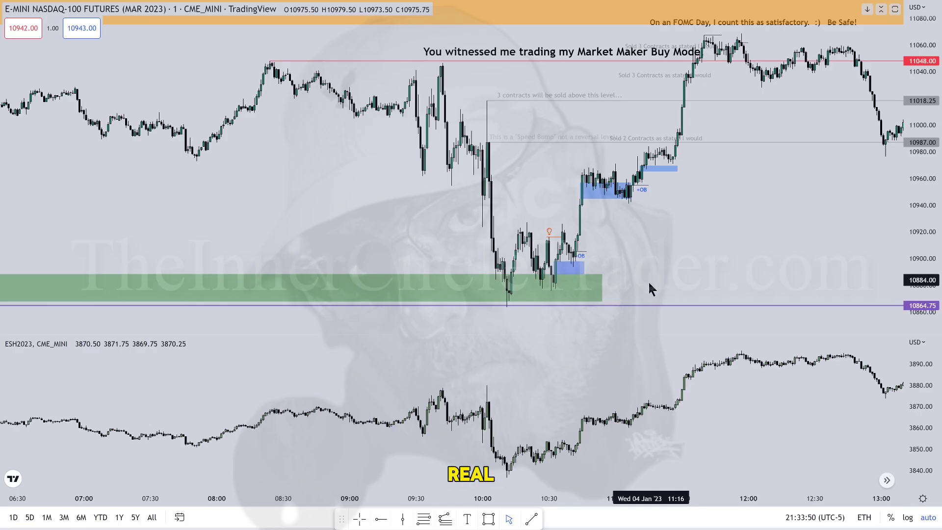
Step: Draw a vertical trend line near 12:10 from about 10901.25 up to 10938.50
{"action": "left_click", "coordinate": [533, 519]}
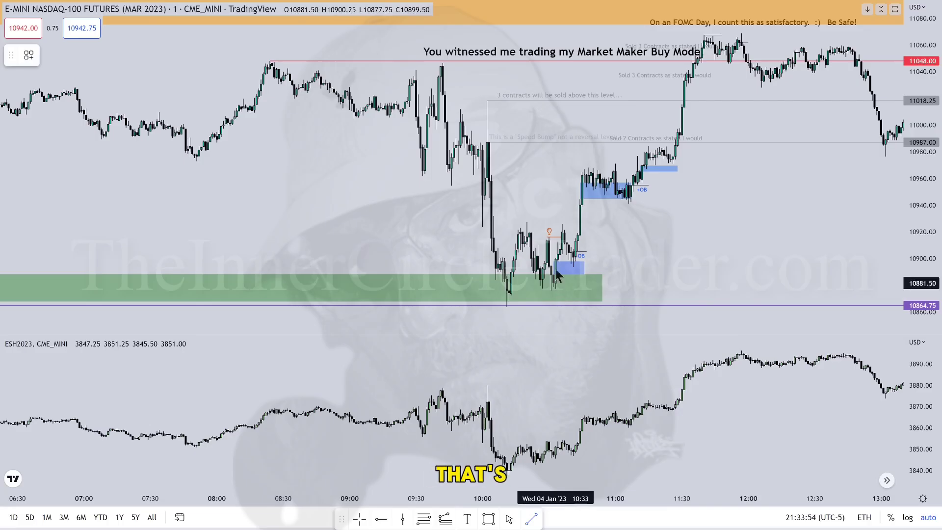
{"action": "left_click", "coordinate": [772, 256]}
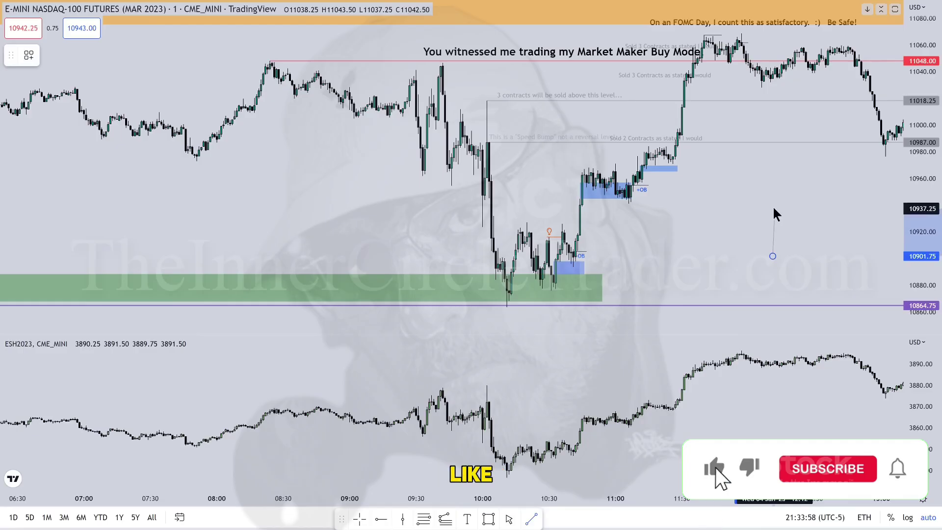
{"action": "left_click", "coordinate": [772, 207]}
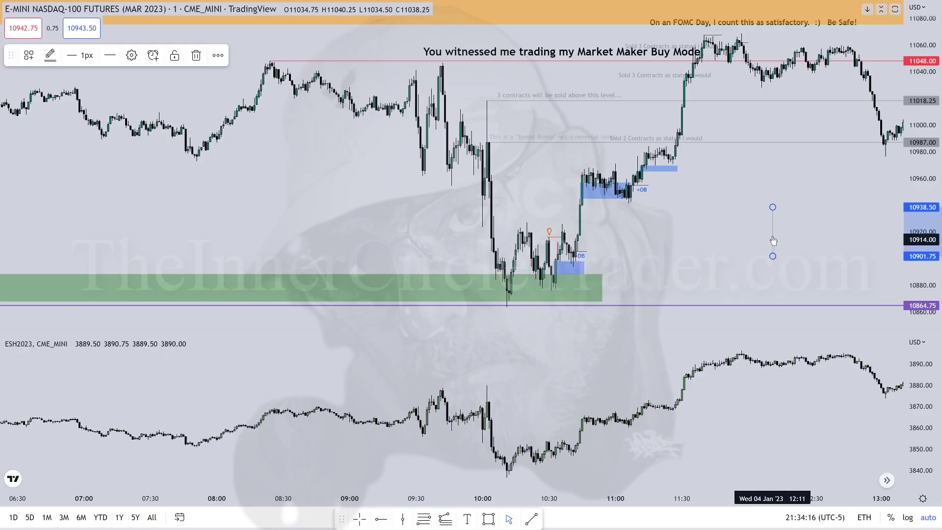
{"action": "mouse_move", "coordinate": [771, 257]}
{"action": "left_mouse_down"}
{"action": "mouse_move", "coordinate": [772, 208]}
{"action": "mouse_move", "coordinate": [775, 262]}
{"action": "left_mouse_up"}
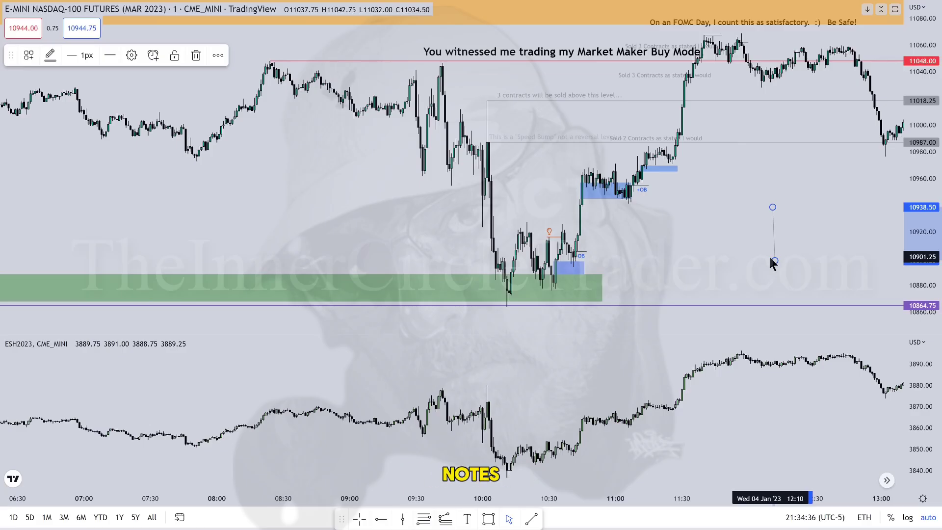
Step: Delete the vertical trend line, then select and deselect the upper blue order block near 11:15
{"action": "key", "text": "Delete"}
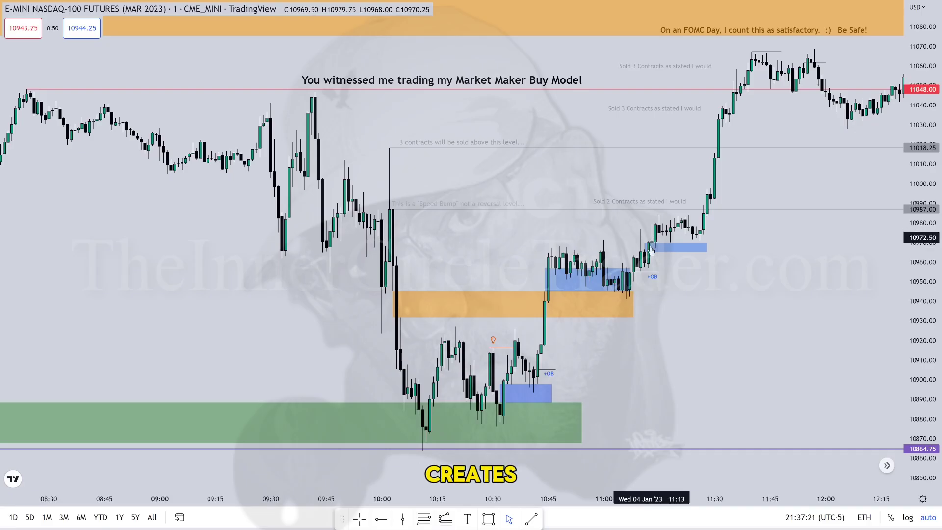
{"action": "left_click", "coordinate": [651, 249]}
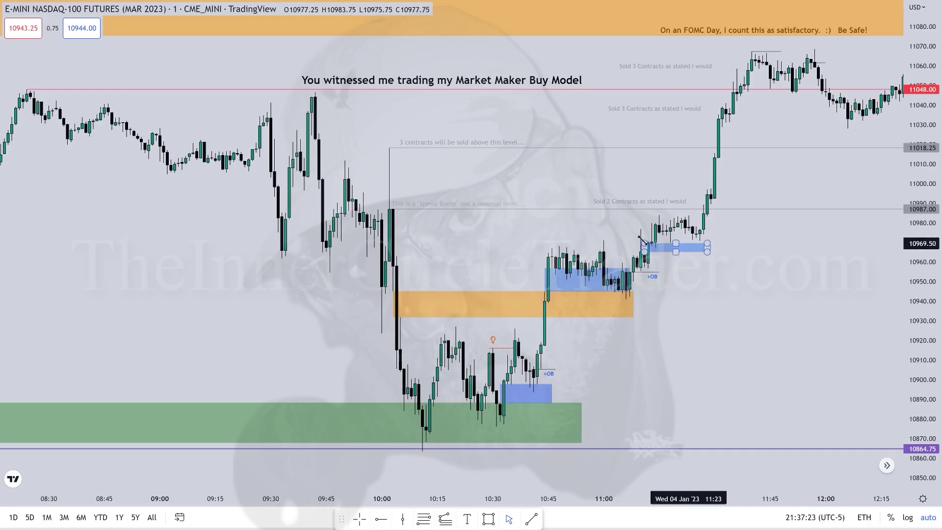
{"action": "key", "text": "Escape"}
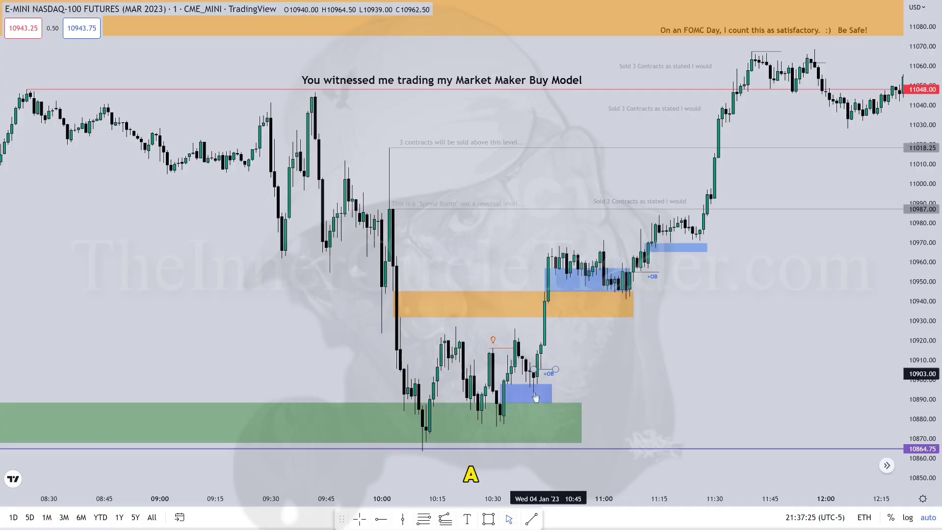